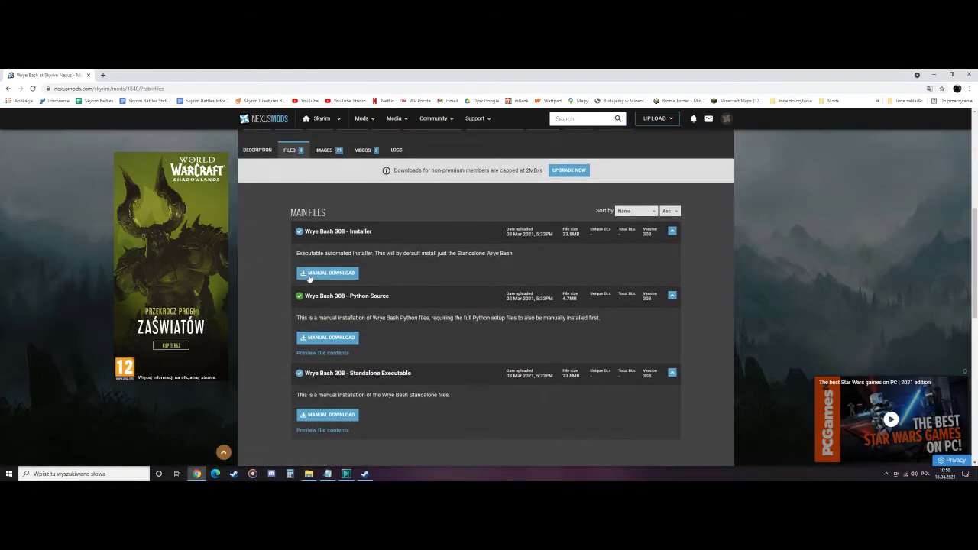
# Step: Check the file status of the DragonCarvedArmorSet plugin in the Creation Kit's data list, then close the kit without loading anything
pyautogui.click(347, 430)
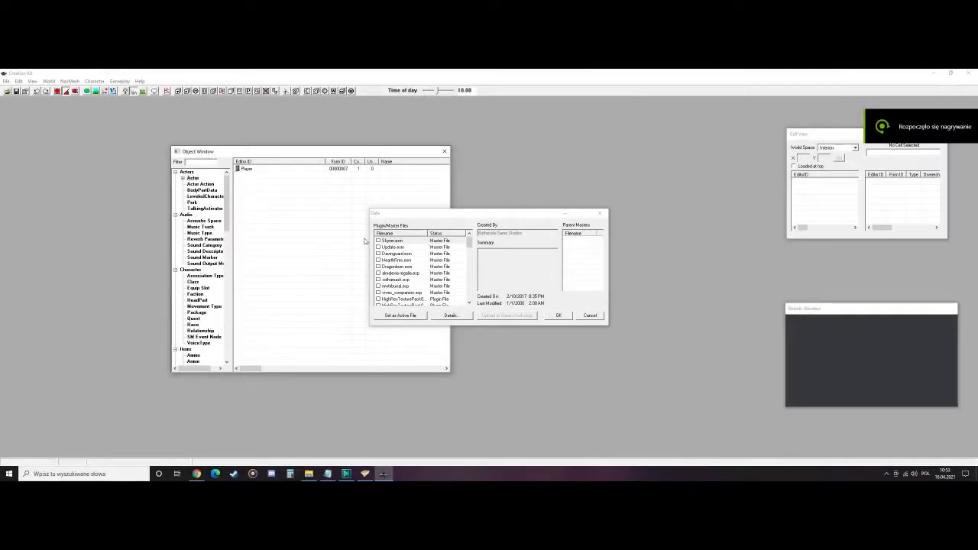
pyautogui.scroll(-3, 401, 261)
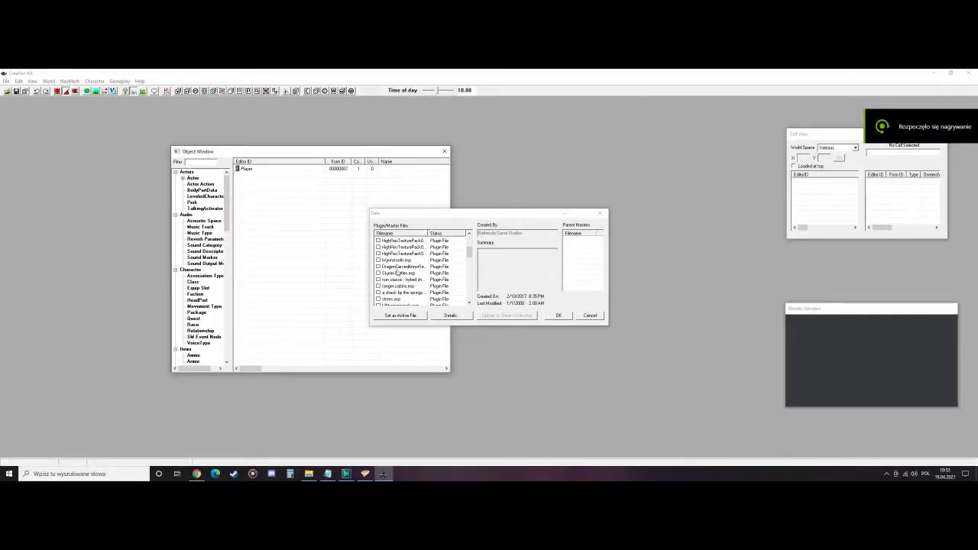
pyautogui.click(397, 266)
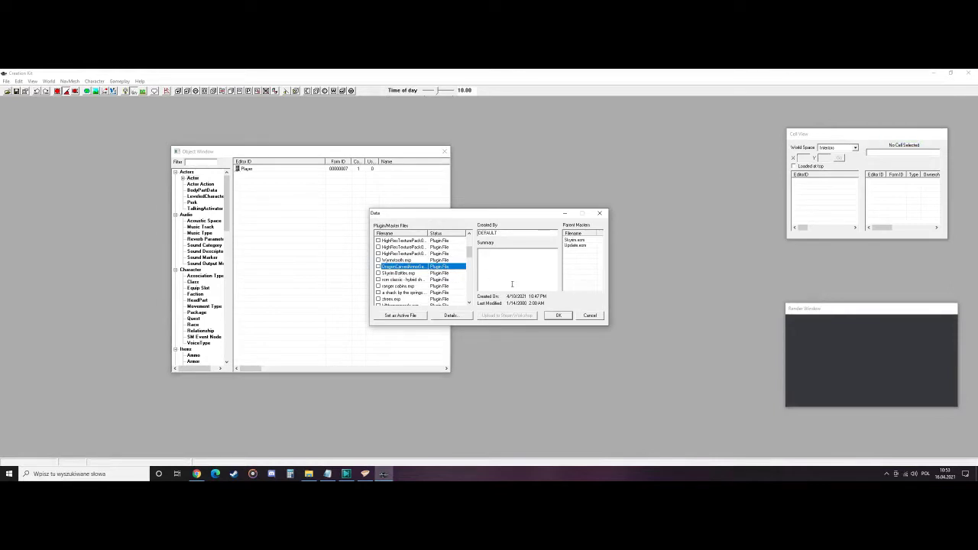
pyautogui.click(589, 316)
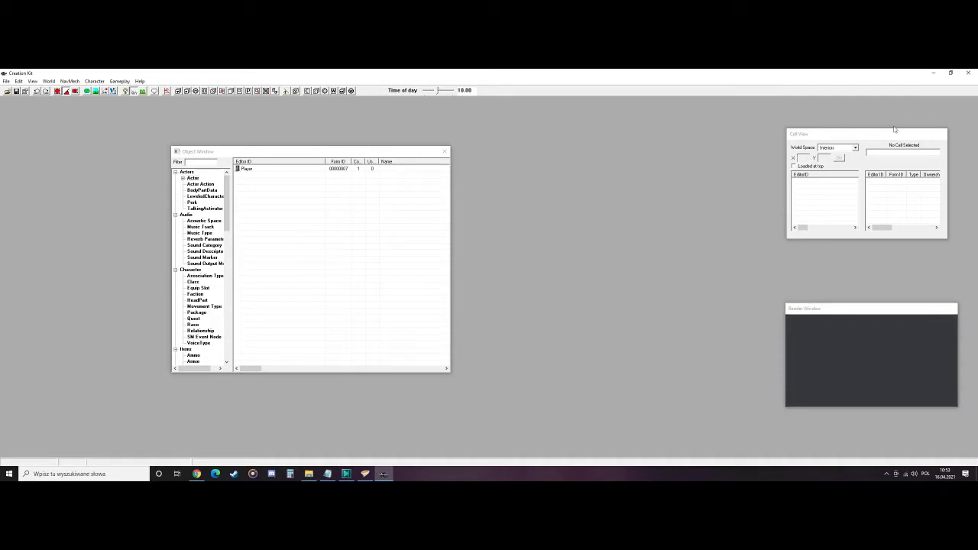
pyautogui.click(968, 73)
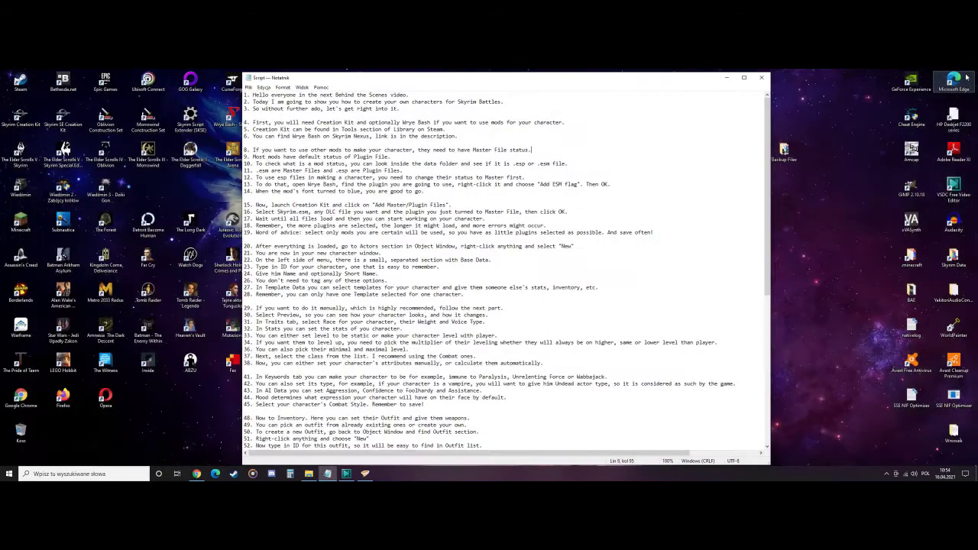
# Step: Open the Skyrim Data folder, find the DragonCarvedArmorSet file and widen the file type column to read its type
pyautogui.doubleClick(953, 259)
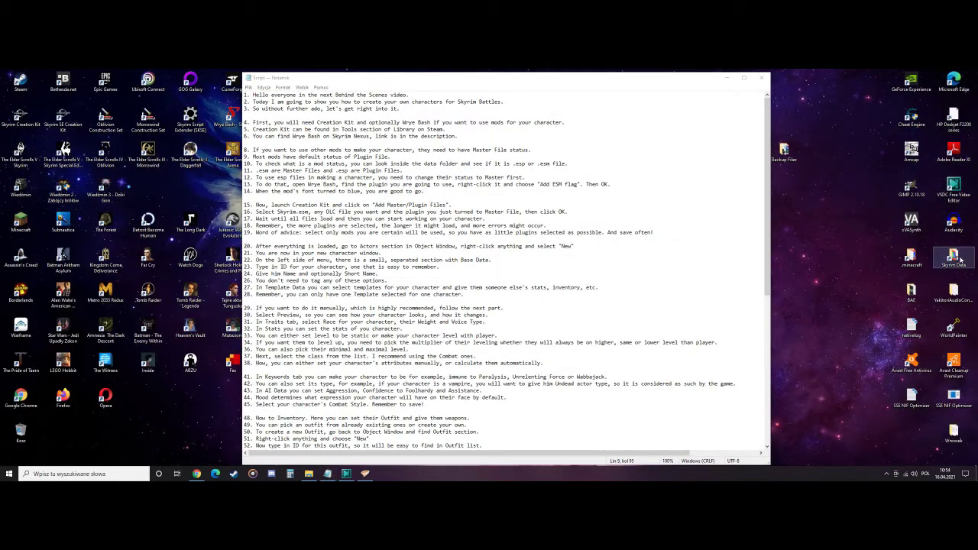
pyautogui.scroll(-6, 567, 211)
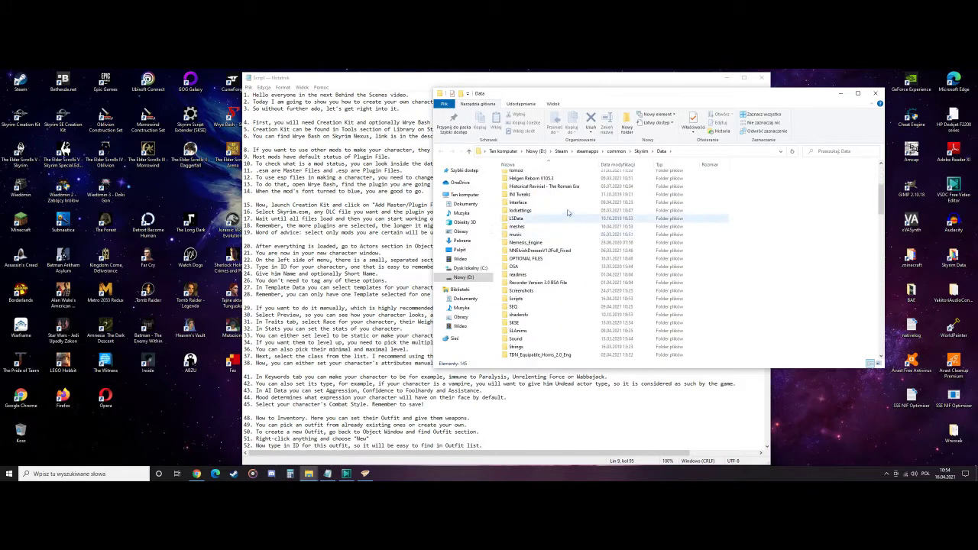
pyautogui.scroll(-8, 564, 229)
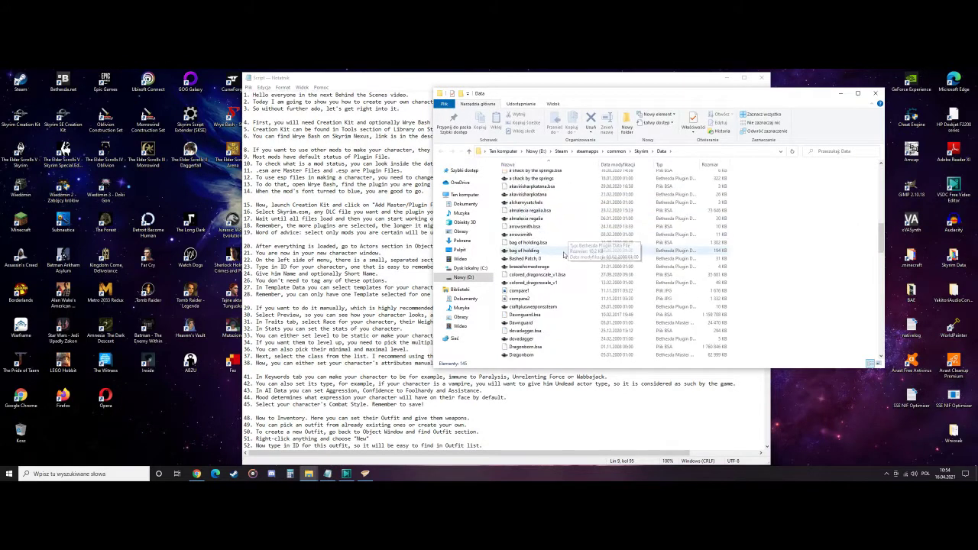
pyautogui.scroll(-2, 558, 258)
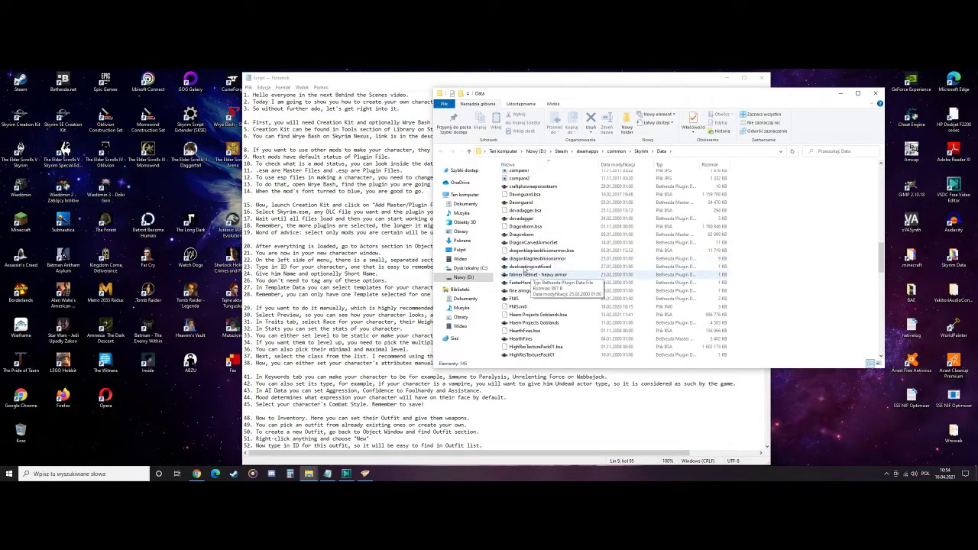
pyautogui.click(526, 245)
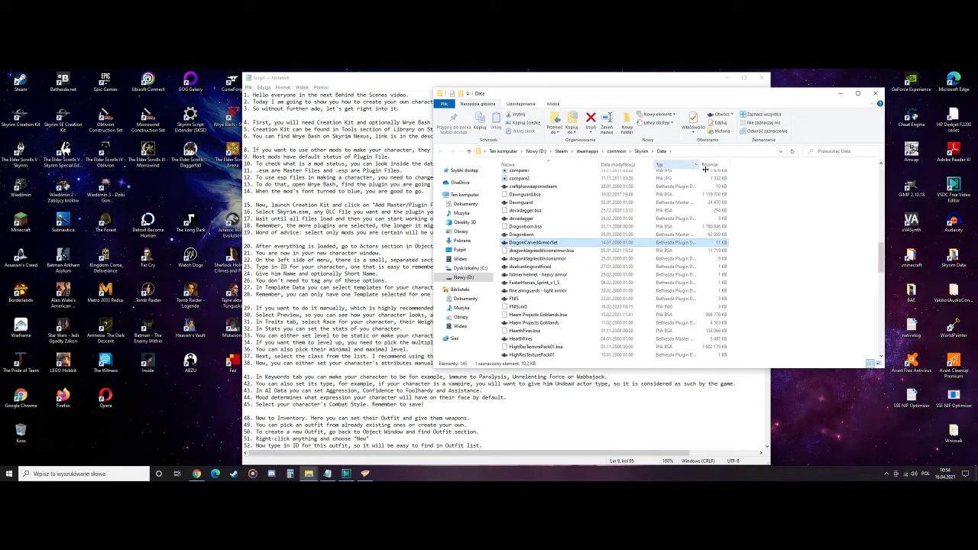
pyautogui.moveTo(697, 164); pyautogui.dragTo(726, 164)
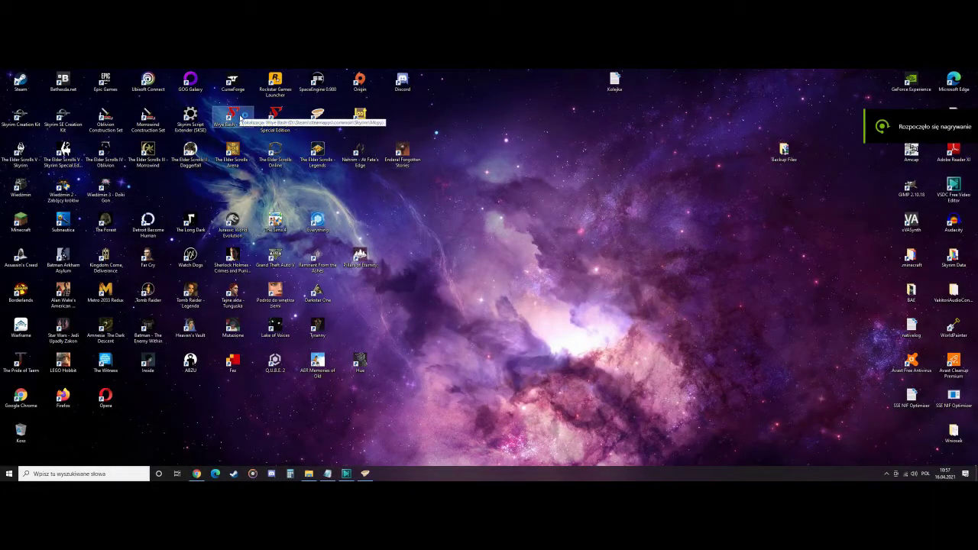
# Step: Launch Wrye Bash for Skyrim and add the ESM flag to DragonCarvedArmorSet.esp, accepting the conversion
pyautogui.doubleClick(239, 115)
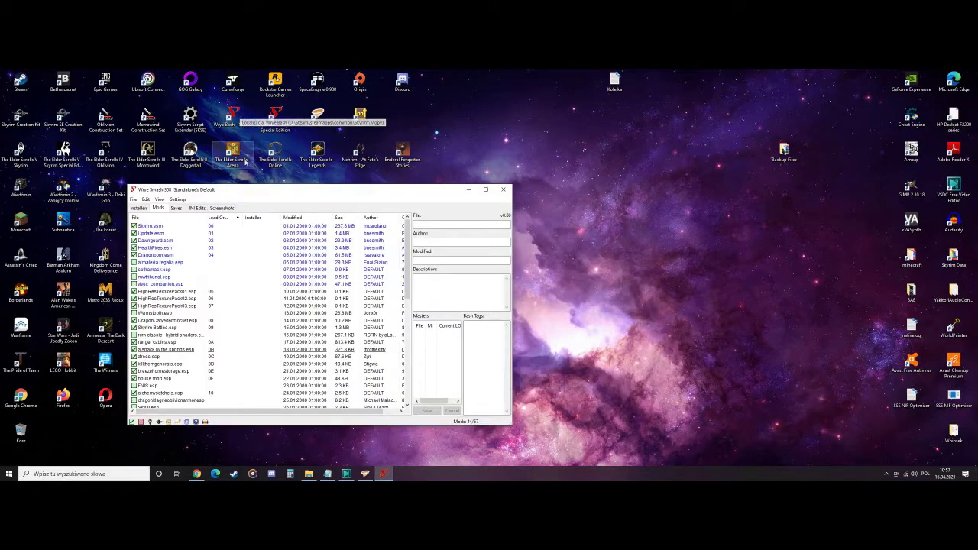
pyautogui.click(172, 320)
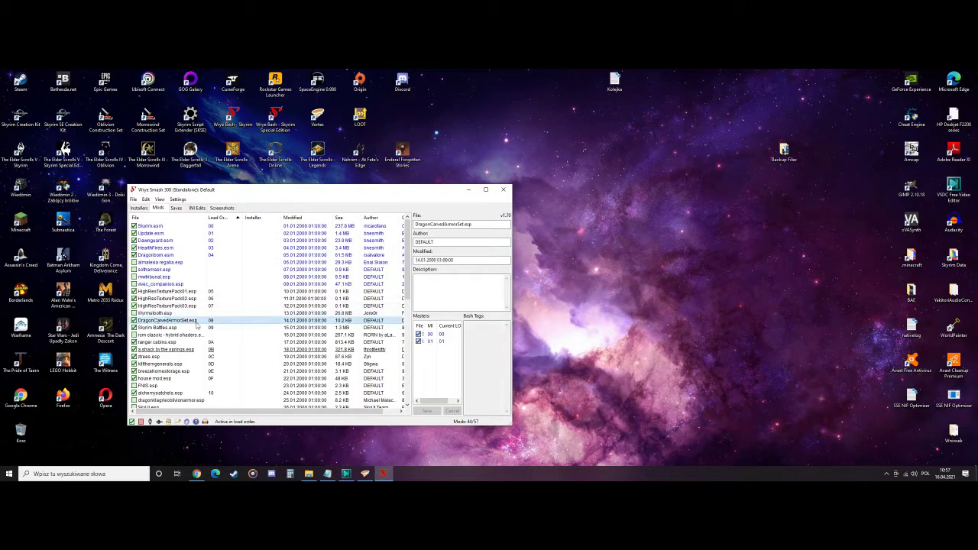
pyautogui.rightClick(172, 326)
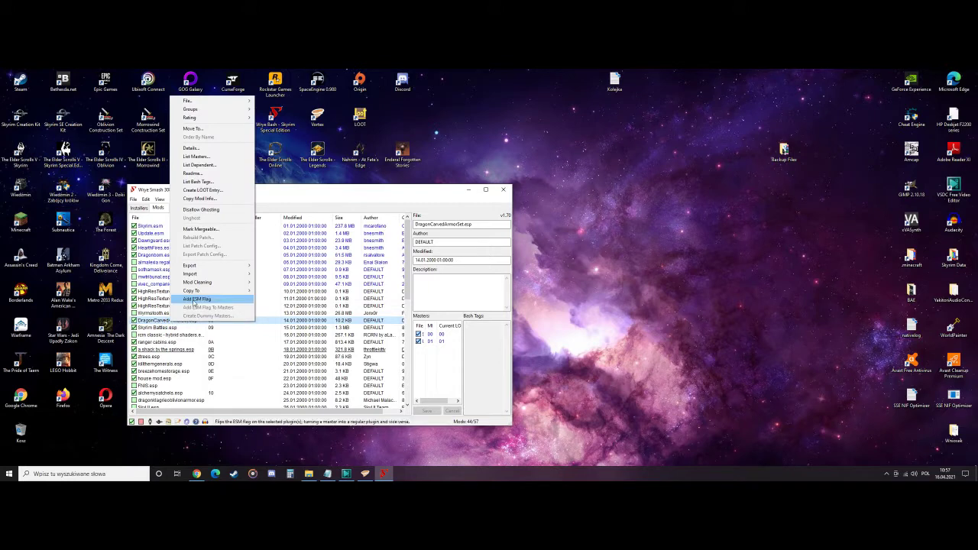
pyautogui.click(194, 301)
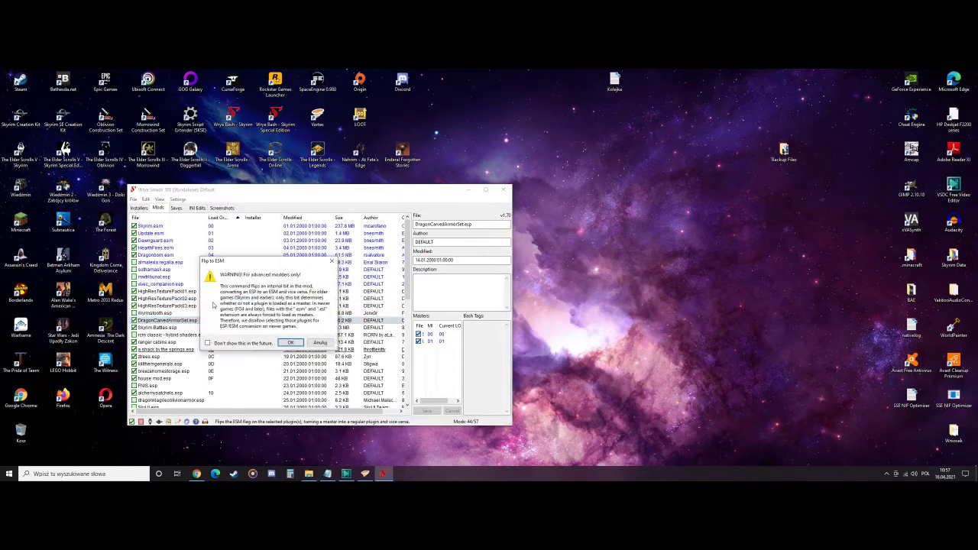
pyautogui.click(284, 343)
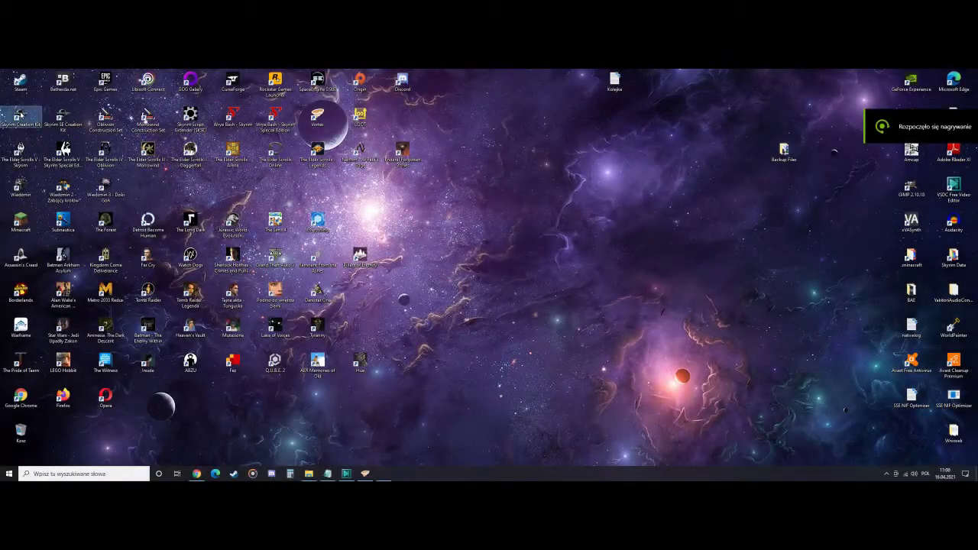
# Step: Launch the Skyrim Creation Kit and mark Skyrim.esm, Update.esm, Dawnguard.esm, HearthFires.esm and Dragonborn.esm for loading
pyautogui.doubleClick(20, 114)
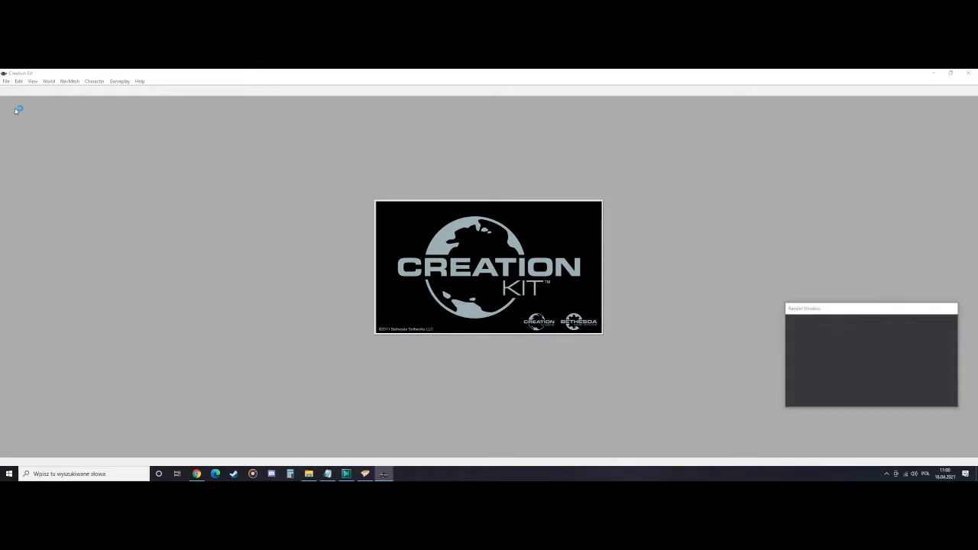
pyautogui.click(7, 91)
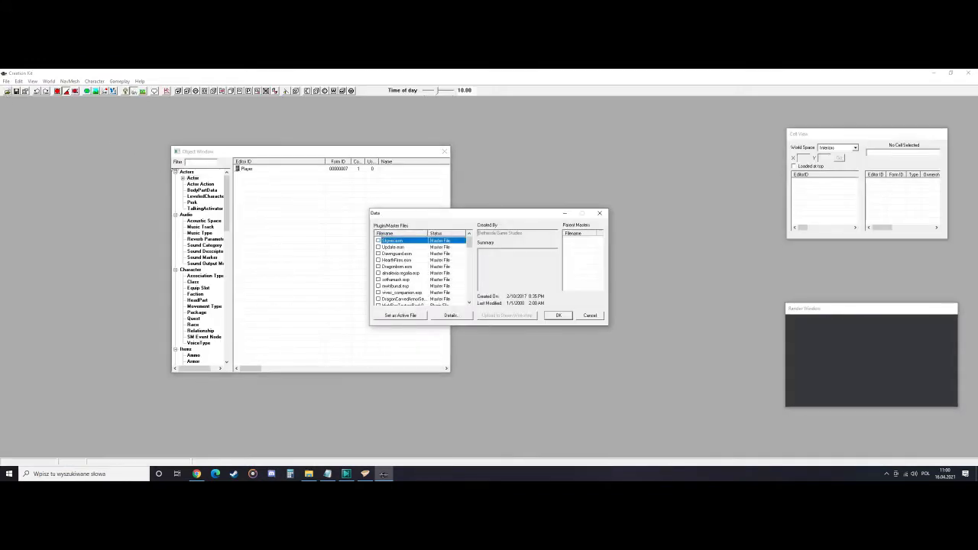
pyautogui.click(377, 240)
pyautogui.click(378, 247)
pyautogui.click(378, 253)
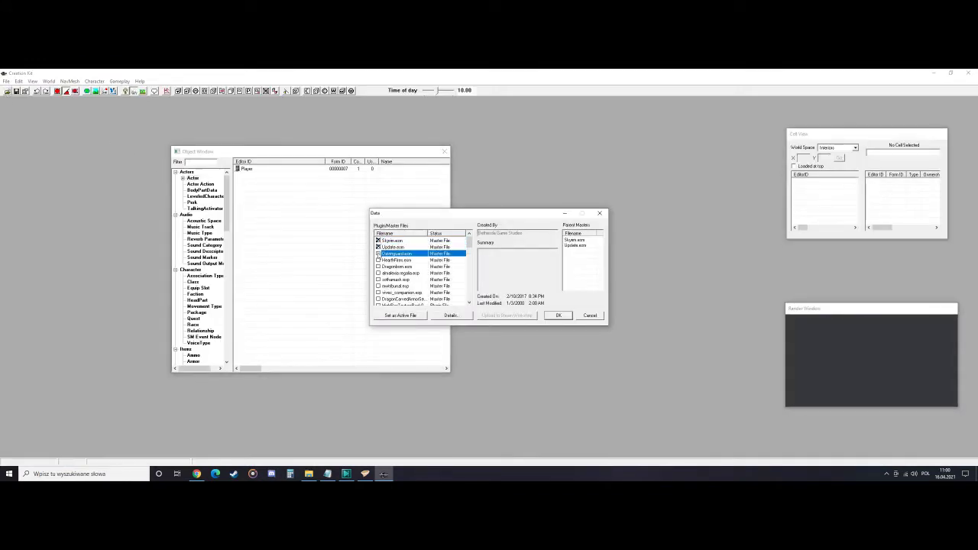
pyautogui.click(377, 260)
pyautogui.click(378, 266)
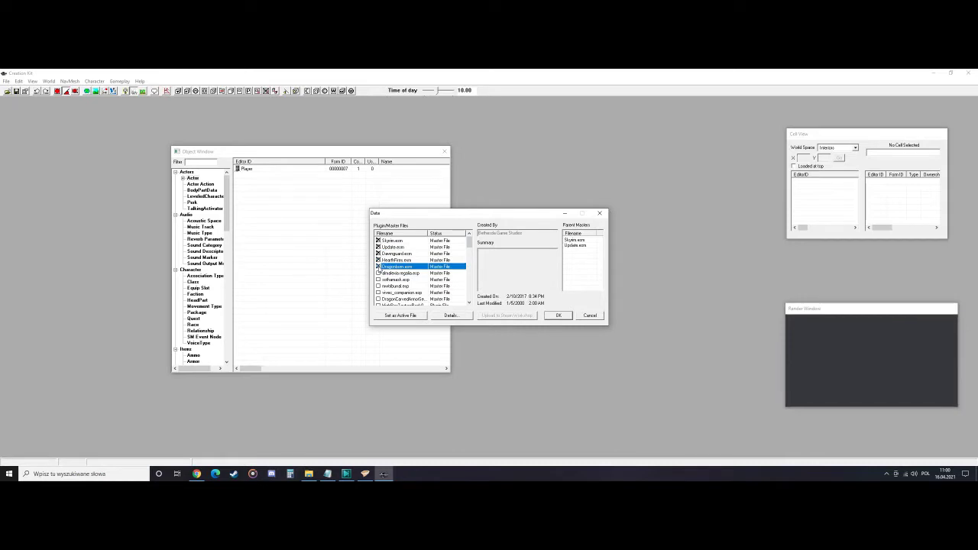
# Step: Include the DragonCarvedArmorSet plugin in the selection and load all chosen files, dismissing the loading warnings
pyautogui.click(391, 299)
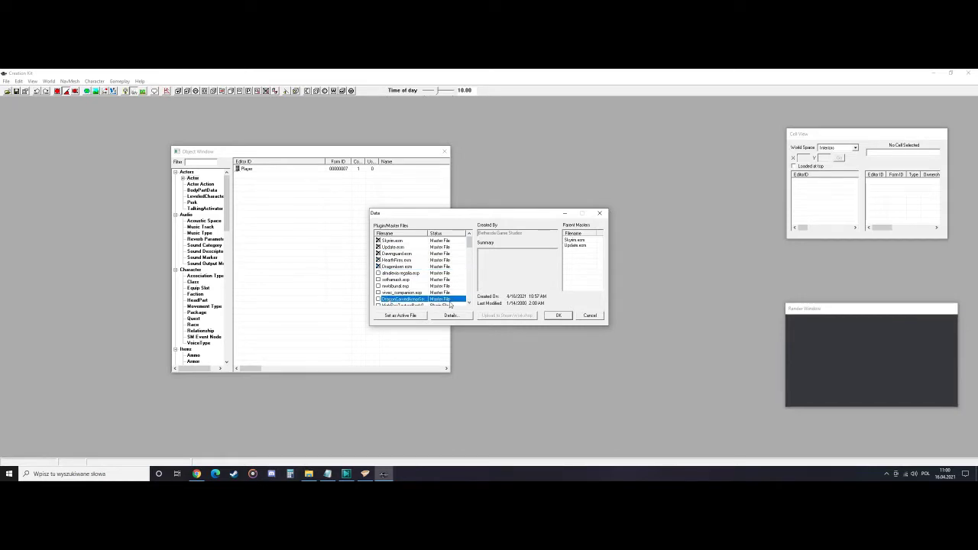
pyautogui.click(377, 299)
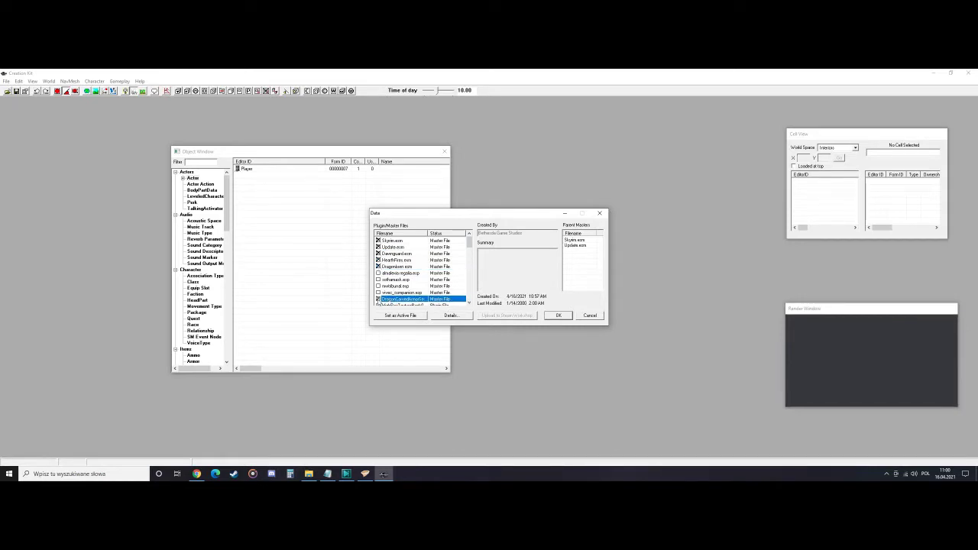
pyautogui.click(557, 316)
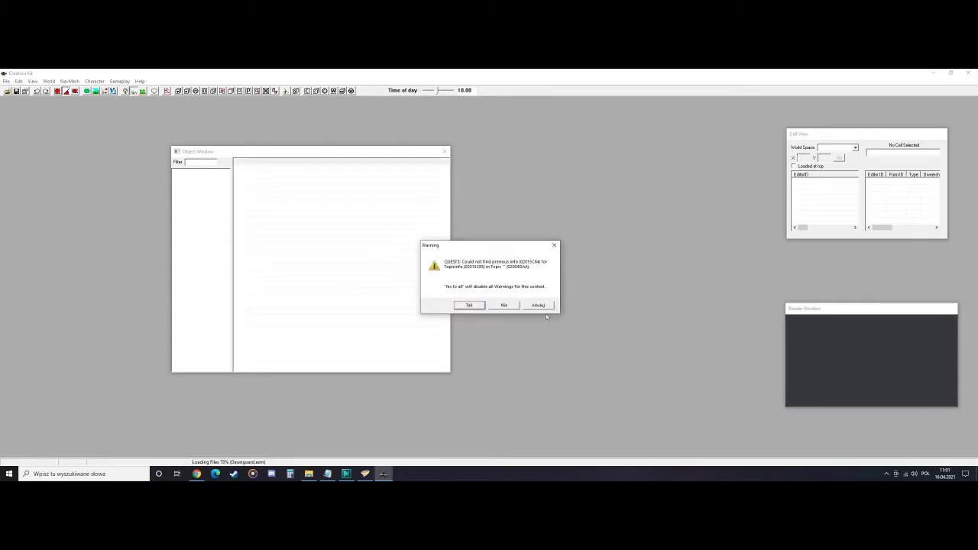
pyautogui.click(542, 307)
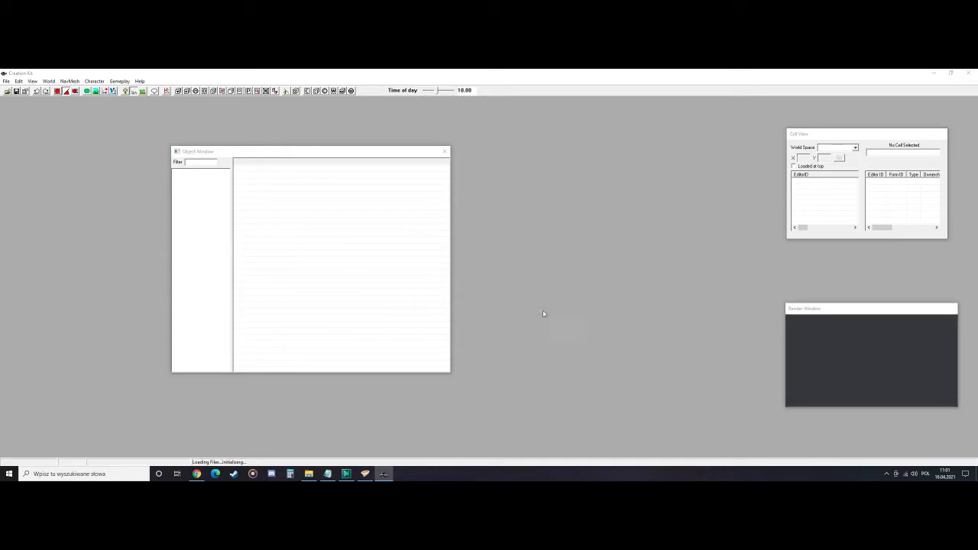
pyautogui.click(548, 309)
# Step: Save the new plugin in the Skyrim Data folder as Test Character
pyautogui.click(16, 91)
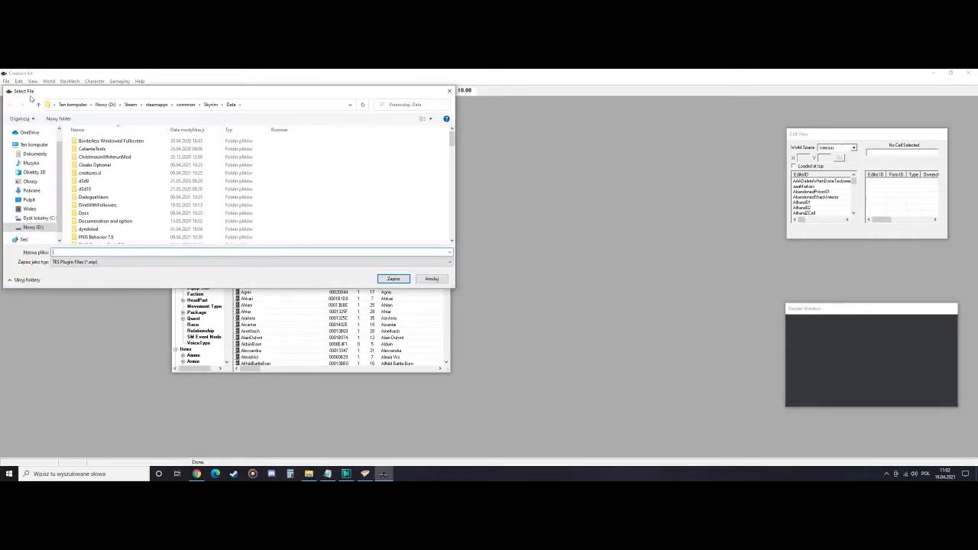
pyautogui.write('T')
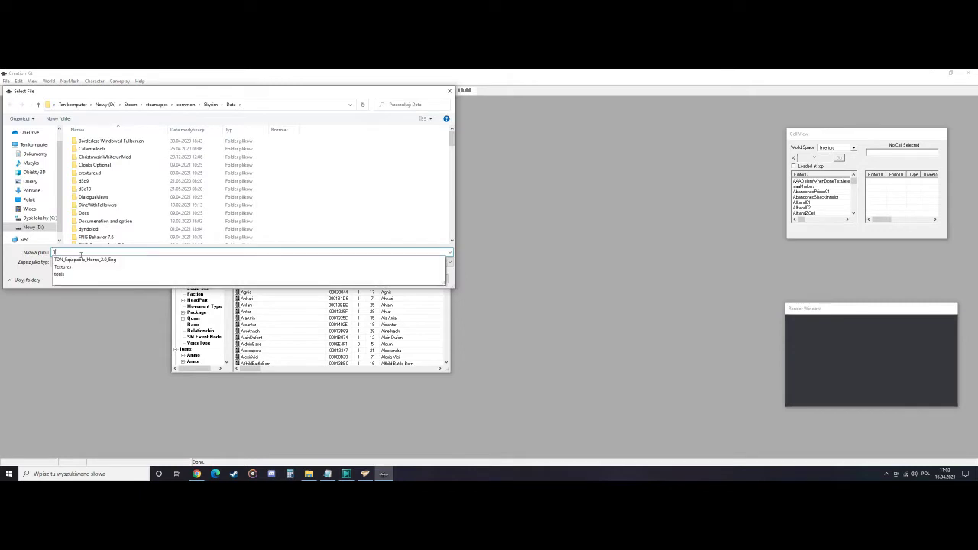
pyautogui.press('BackSpace')
pyautogui.write('Test Character')
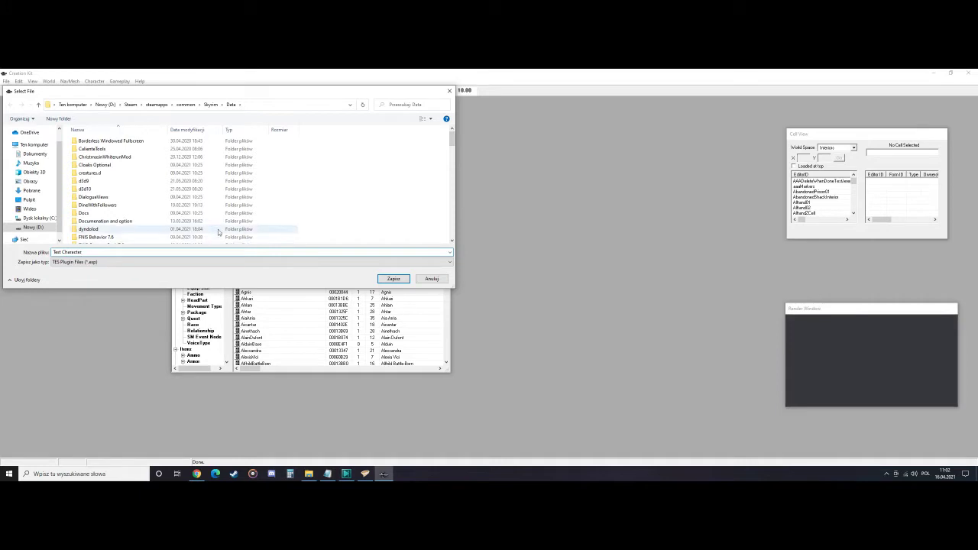
pyautogui.click(393, 278)
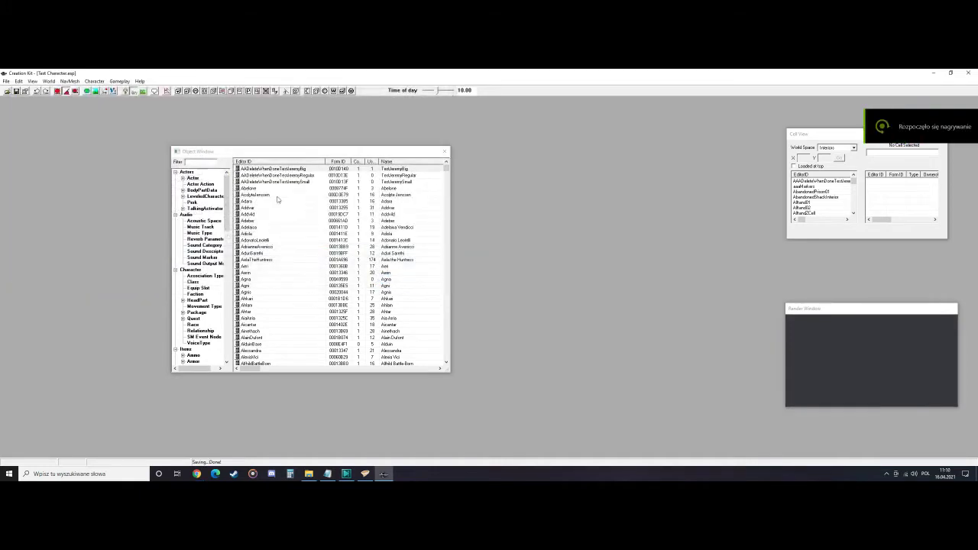
# Step: Create a new actor with the ID TestCharacter and the name Test Character
pyautogui.rightClick(322, 195)
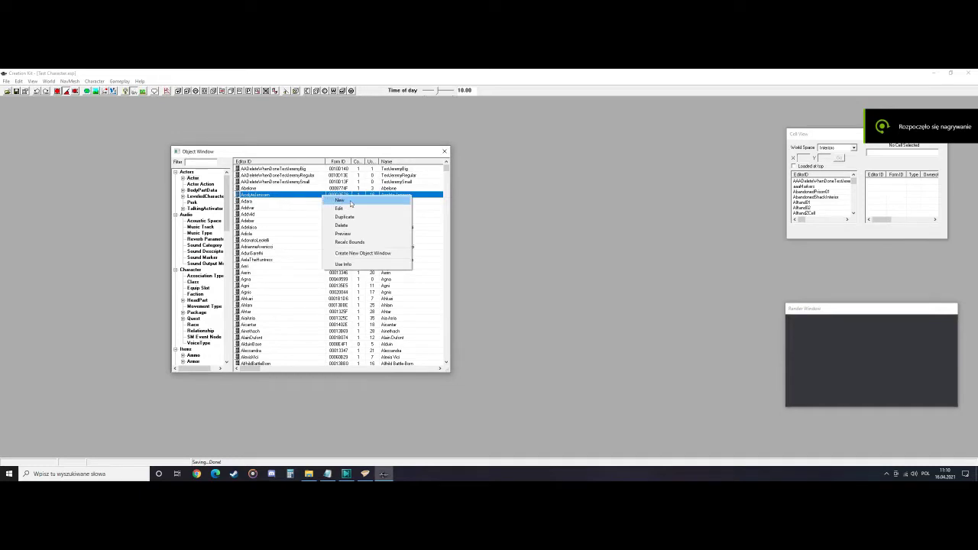
pyautogui.click(351, 202)
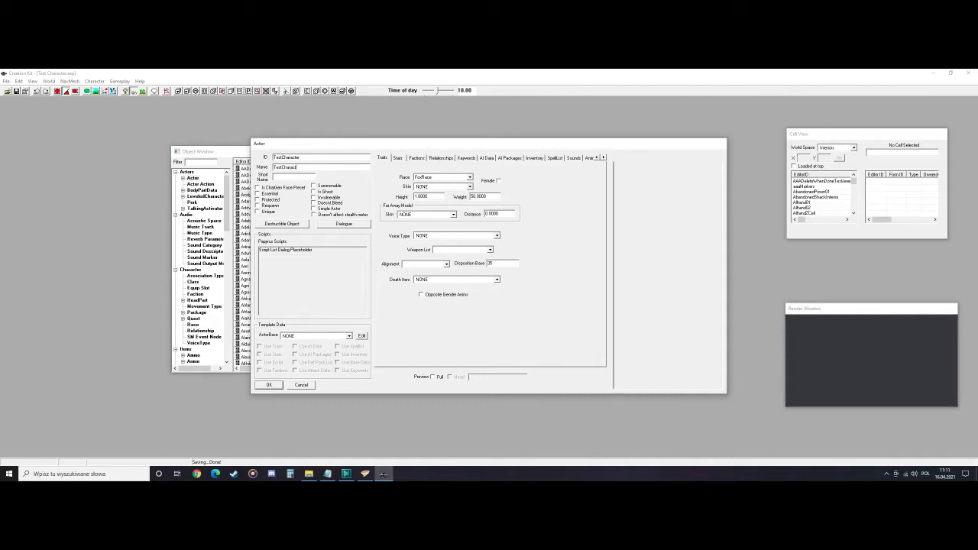
pyautogui.click(282, 167)
# Step: Set the actor's template base to Aerin and enable Use Traits and Use Stats
pyautogui.click(349, 337)
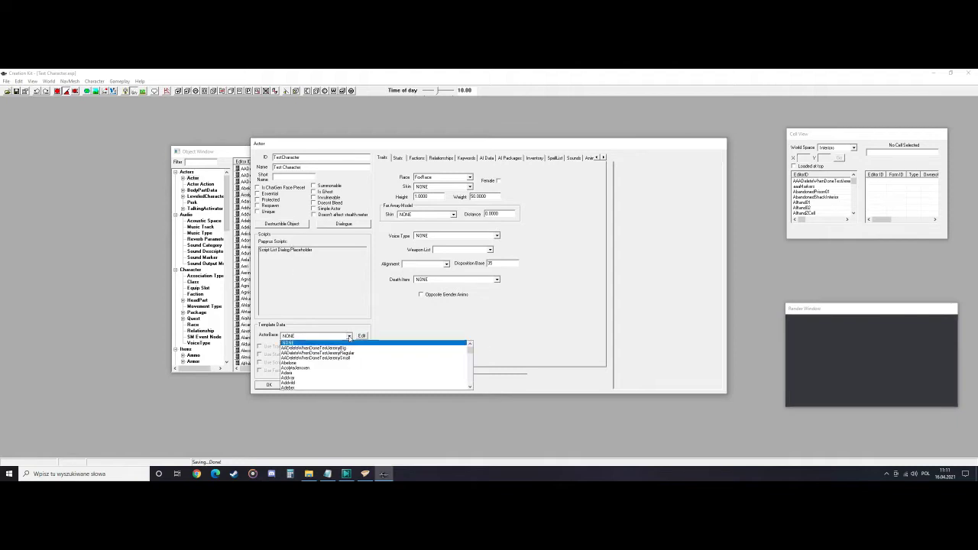
pyautogui.scroll(-1, 309, 364)
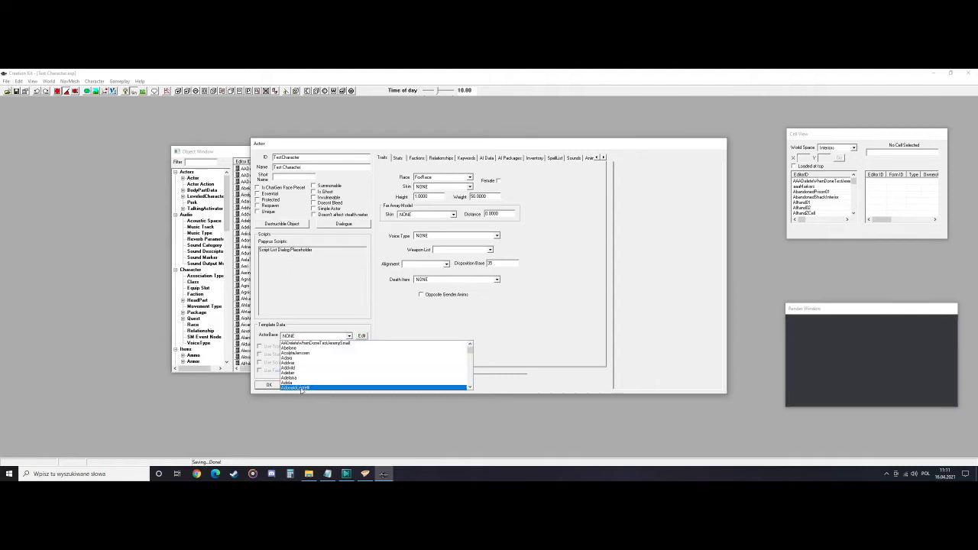
pyautogui.scroll(-3, 306, 367)
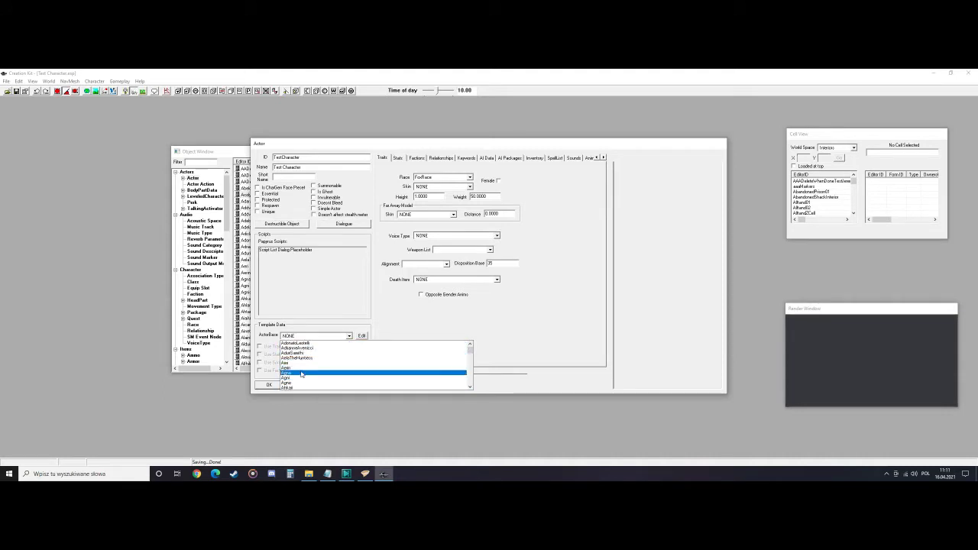
pyautogui.click(295, 365)
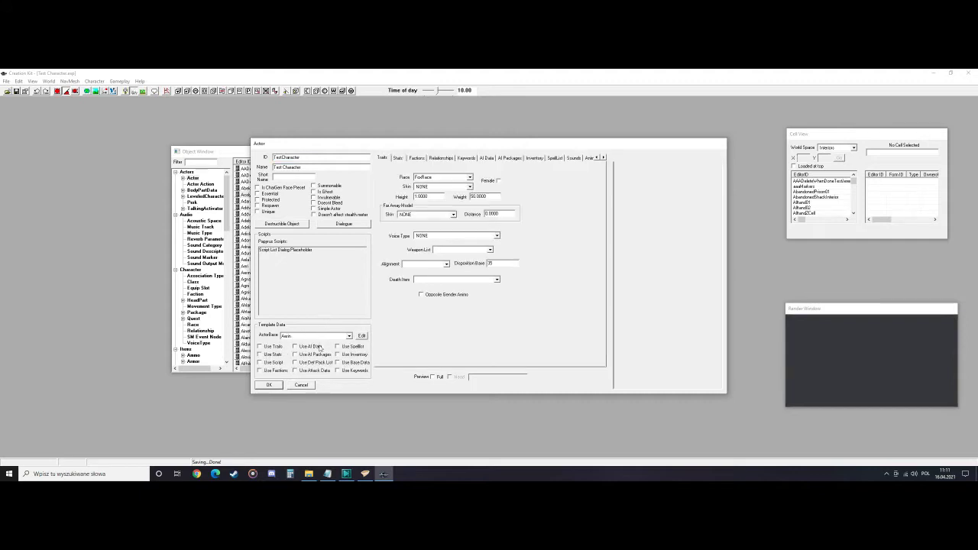
pyautogui.click(260, 347)
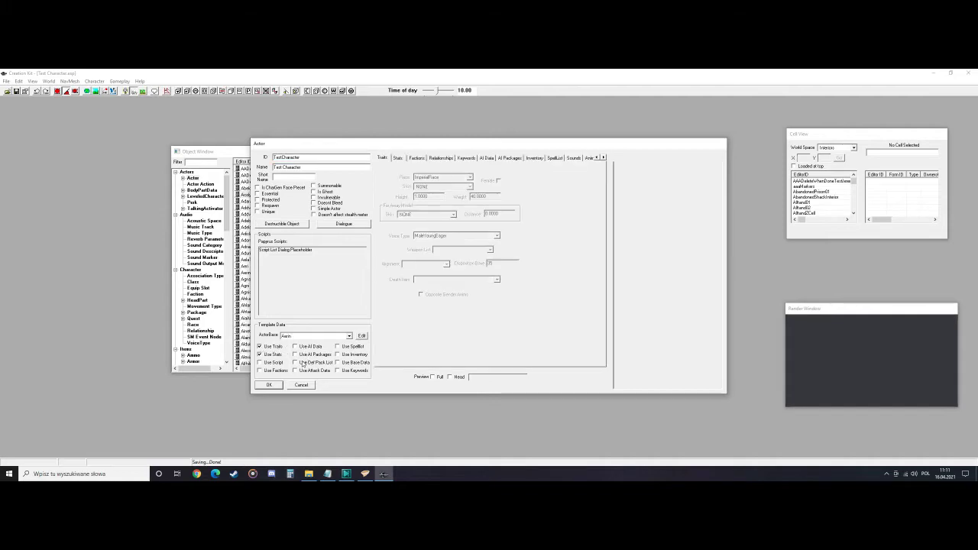
# Step: Preview the templated actor's head and full body, dismissing all warnings for this context
pyautogui.click(449, 377)
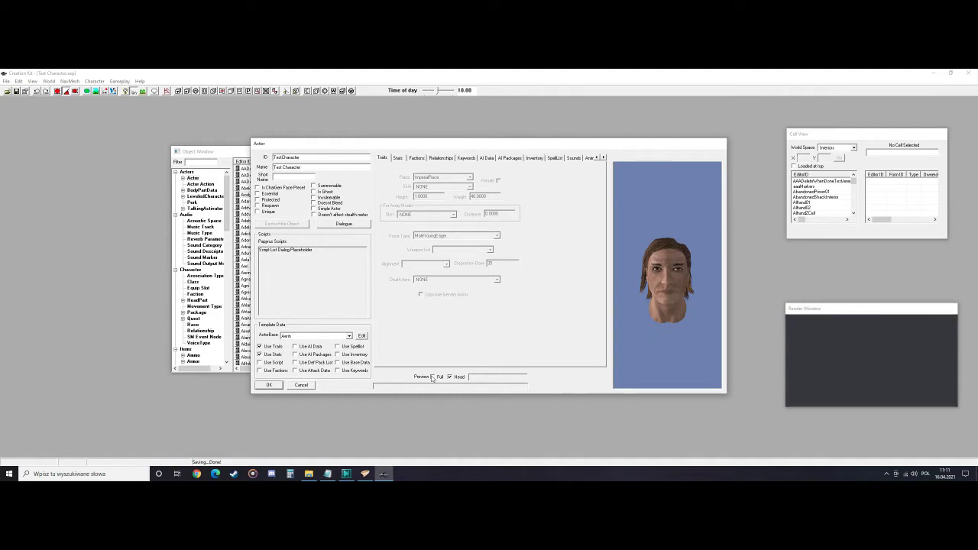
pyautogui.moveTo(627, 308); pyautogui.dragTo(648, 303)
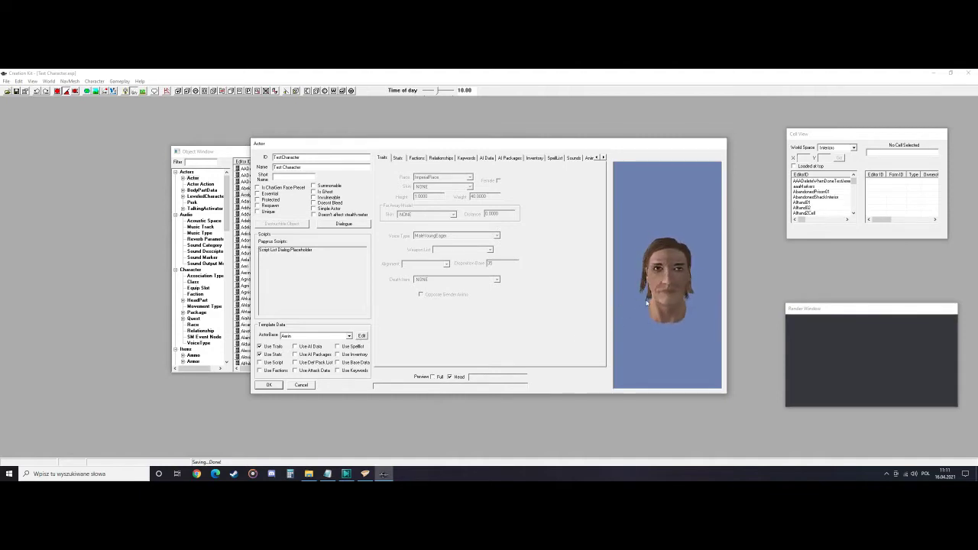
pyautogui.click(433, 377)
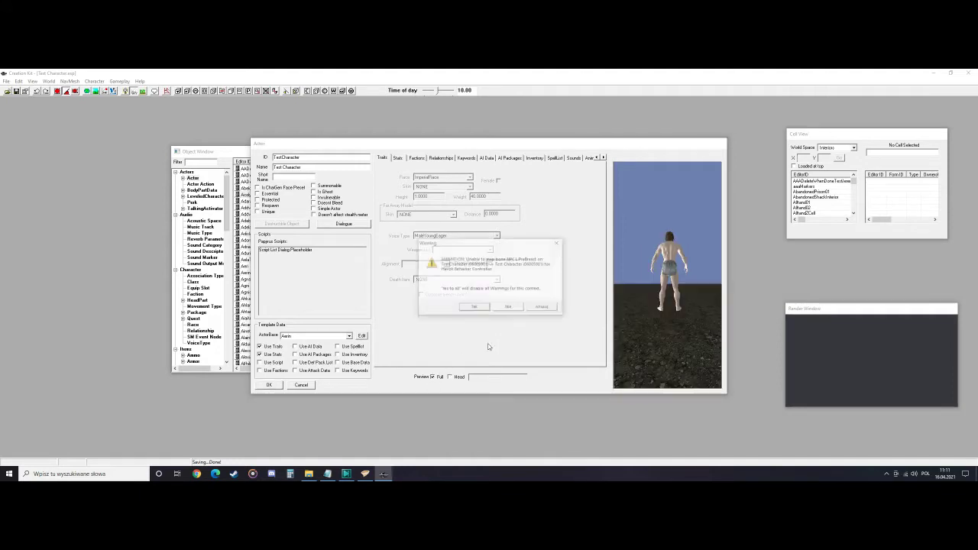
pyautogui.click(554, 307)
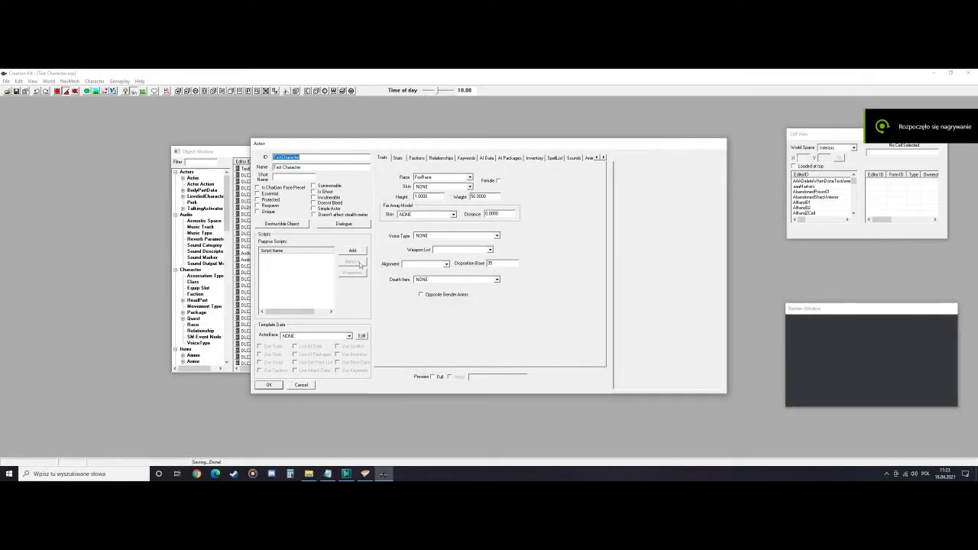
# Step: Show the full-body preview in a widened Actor window and set the character's race to ImperialRace
pyautogui.click(432, 376)
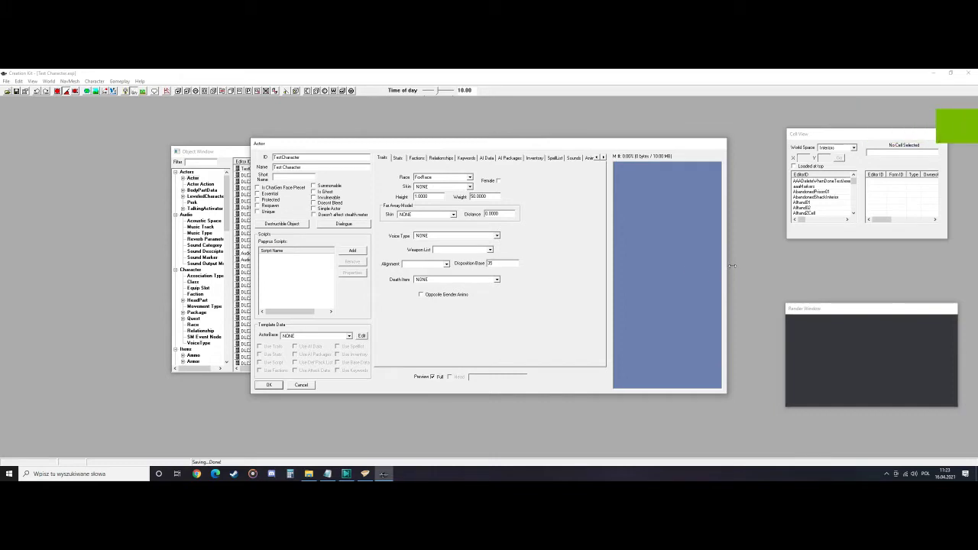
pyautogui.moveTo(732, 269); pyautogui.dragTo(867, 266)
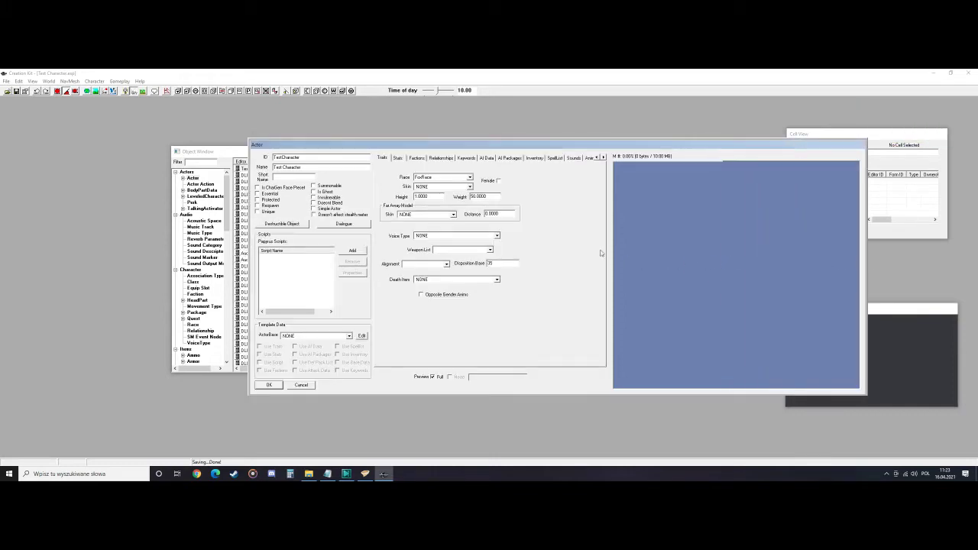
pyautogui.click(470, 177)
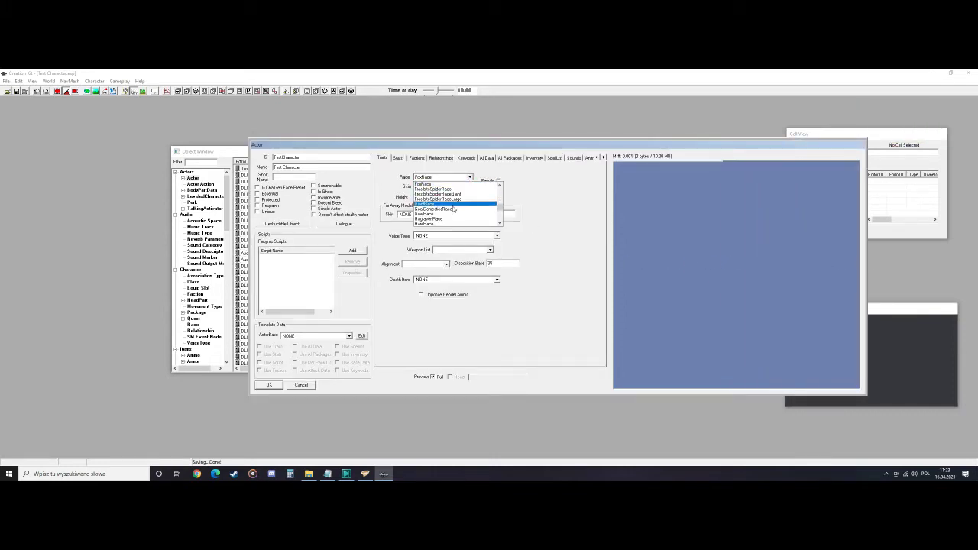
pyautogui.scroll(-2, 453, 209)
pyautogui.scroll(-1, 453, 208)
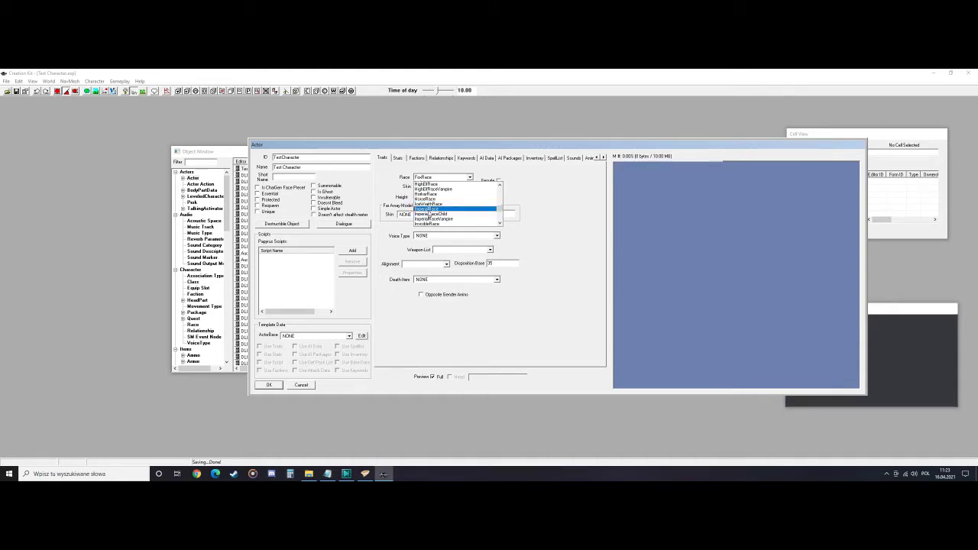
pyautogui.click(437, 212)
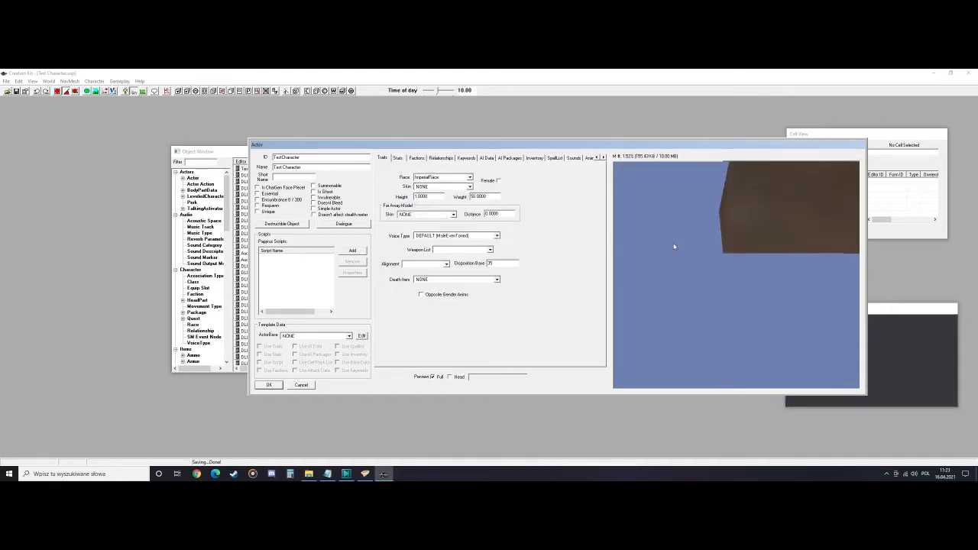
pyautogui.moveTo(718, 255); pyautogui.dragTo(658, 262)
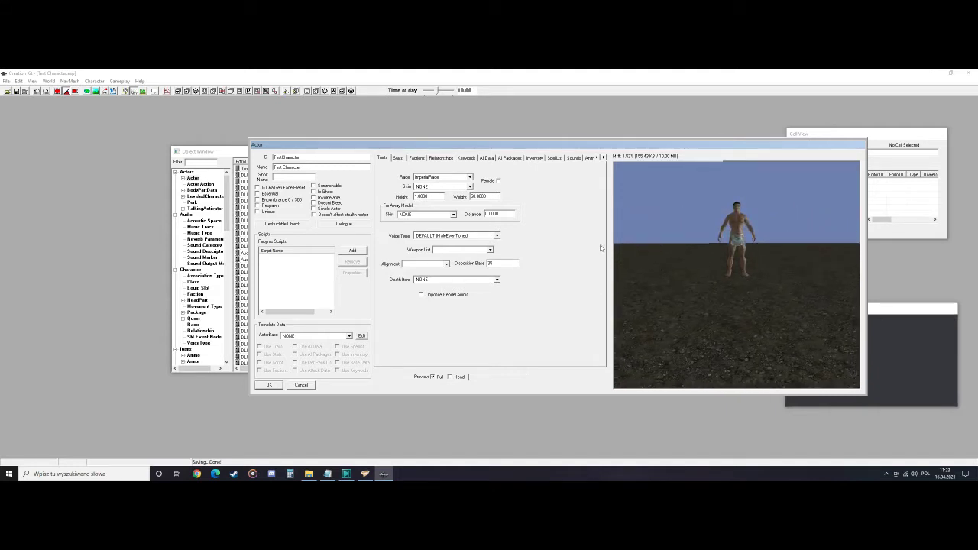
# Step: Set the character's weight to 75 and the voice type to MaleSlyCynical
pyautogui.moveTo(479, 199); pyautogui.dragTo(469, 201)
pyautogui.write('70')
pyautogui.click(452, 236)
pyautogui.scroll(-3, 495, 256)
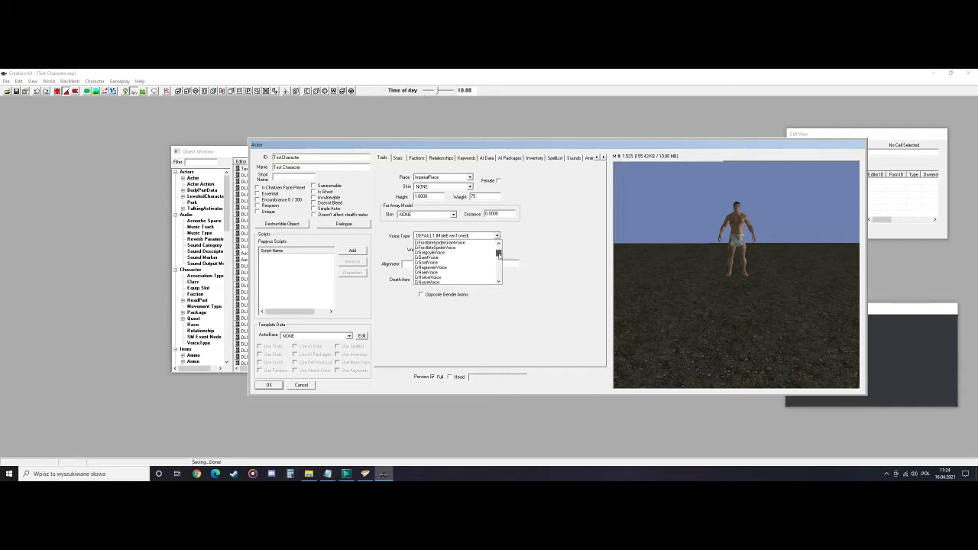
pyautogui.moveTo(499, 254); pyautogui.dragTo(502, 271)
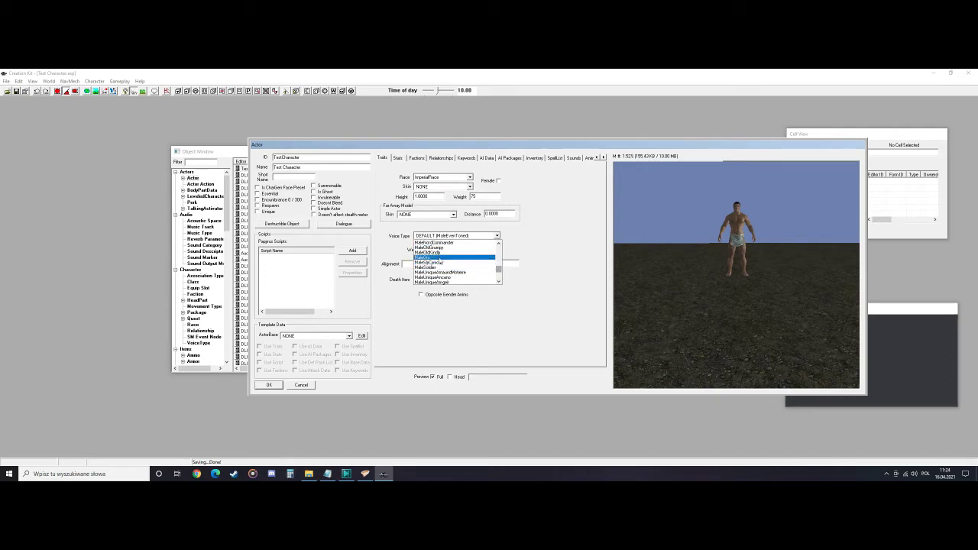
pyautogui.click(437, 263)
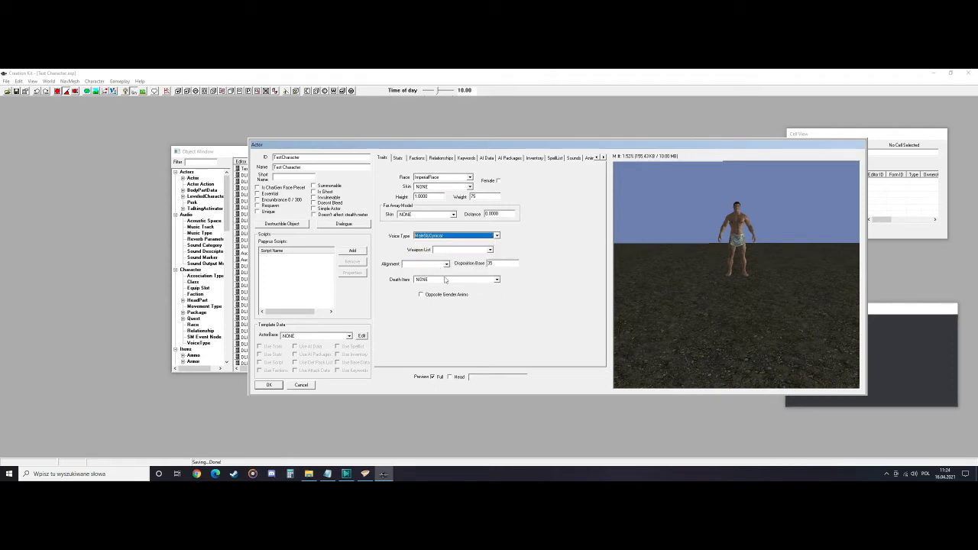
# Step: Enable the Female option for the test character
pyautogui.click(498, 181)
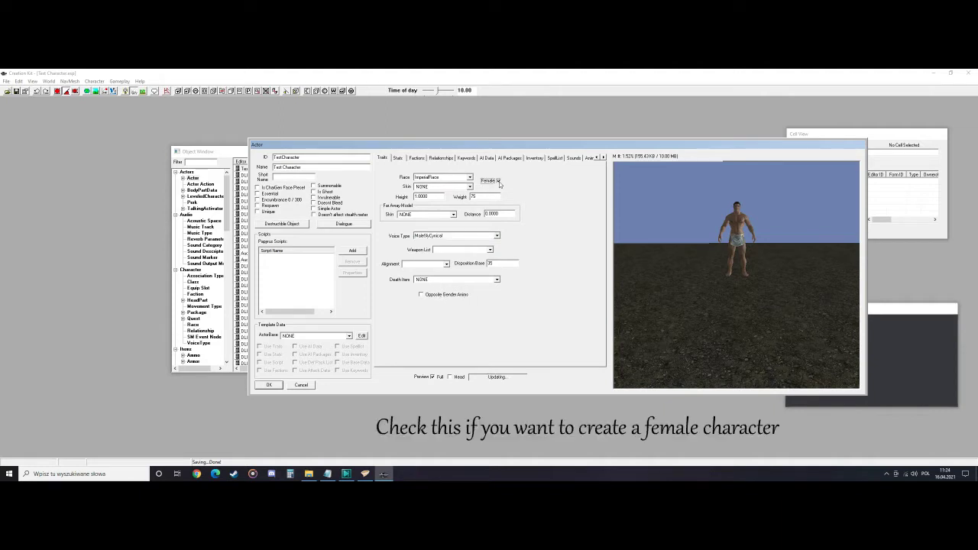